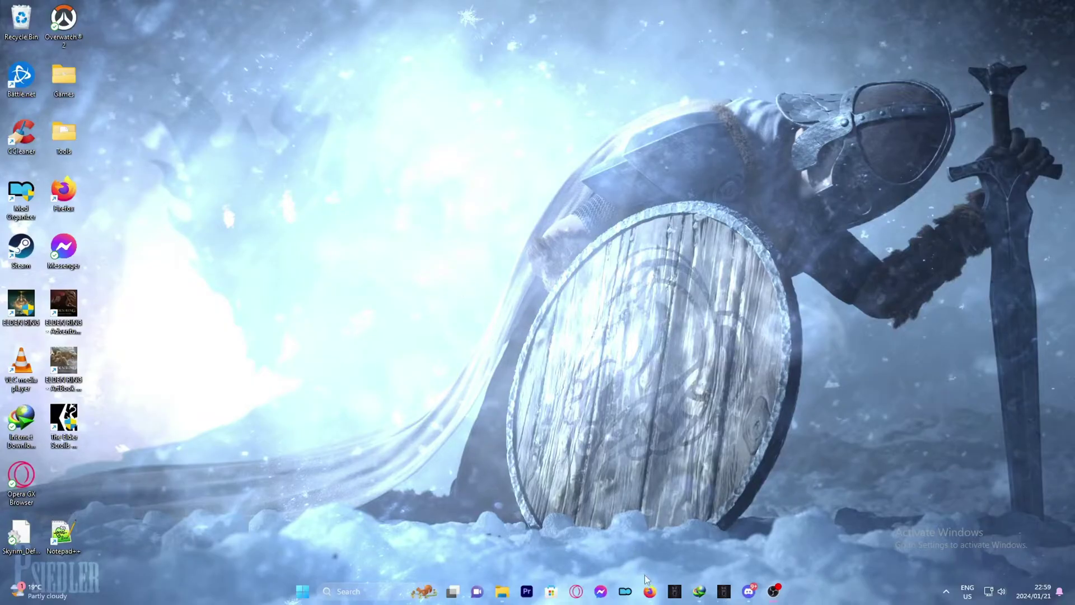
Search Google in Firefox for 'nexus autodl' and open the nexus-autodl GitHub repository
mouse_move(649, 591)
left_click(678, 543)
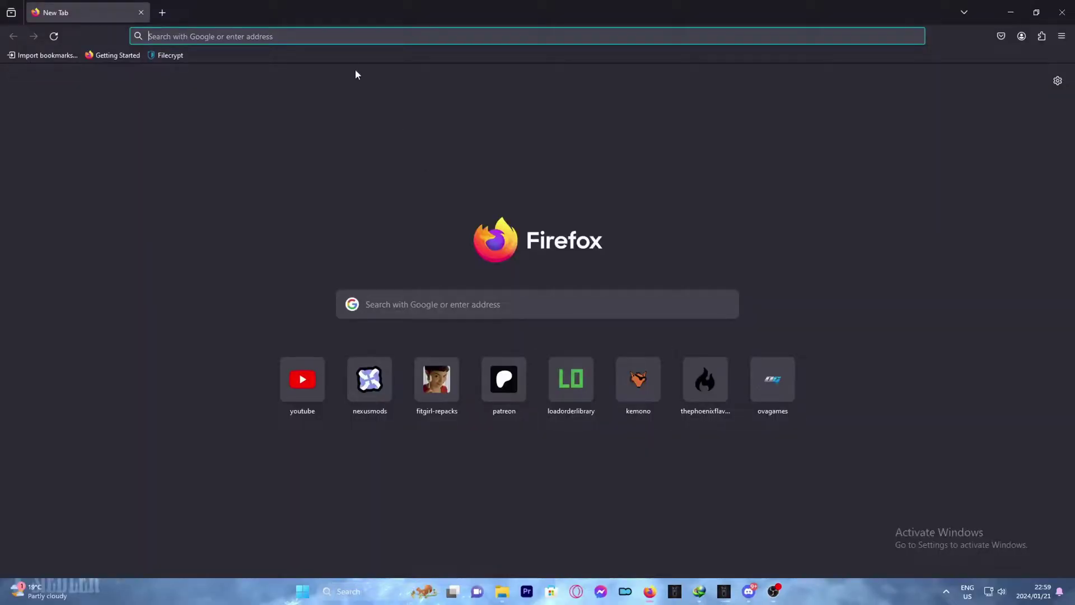
left_click(336, 37)
type("nexus")
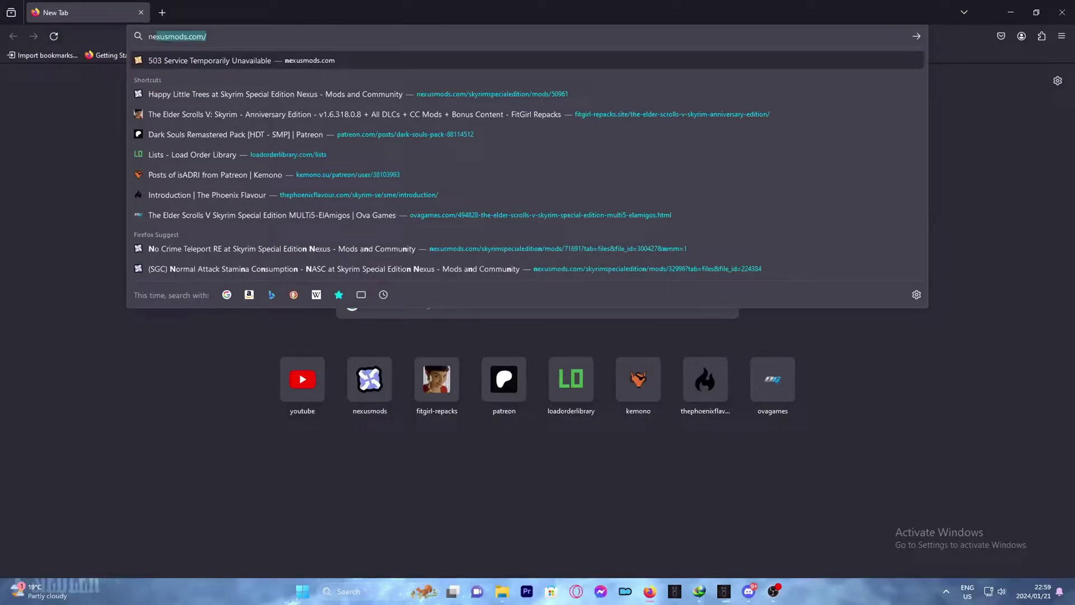
type(" autodl")
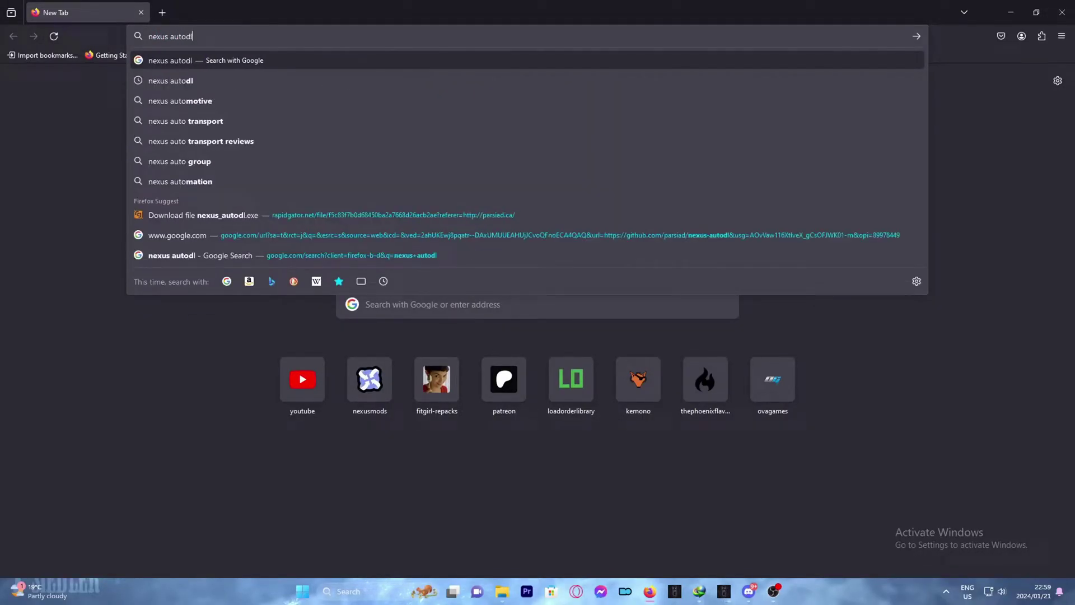
key("Return")
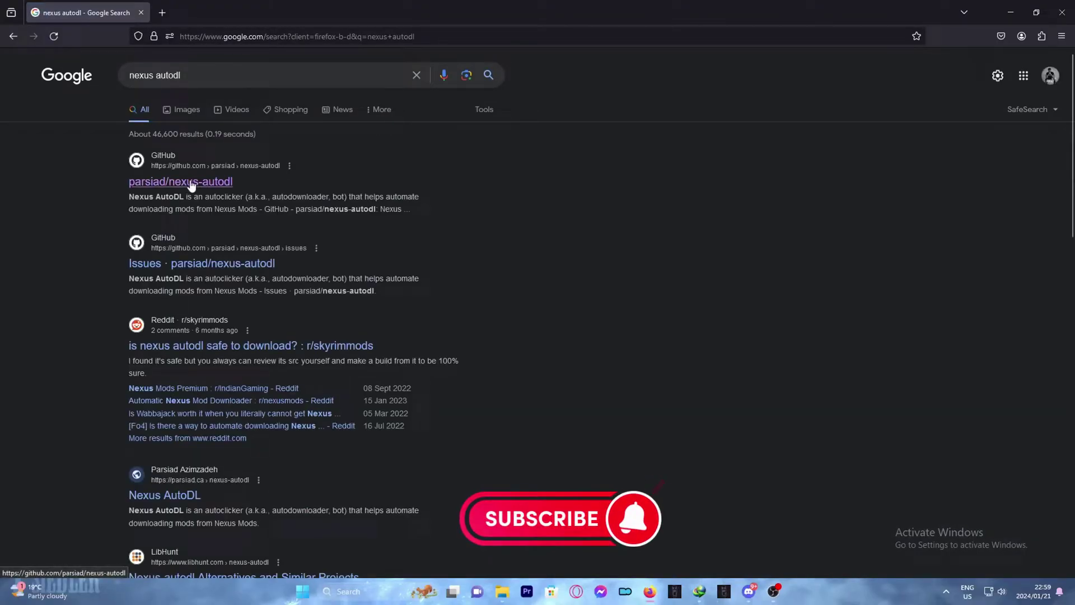
left_click(224, 182)
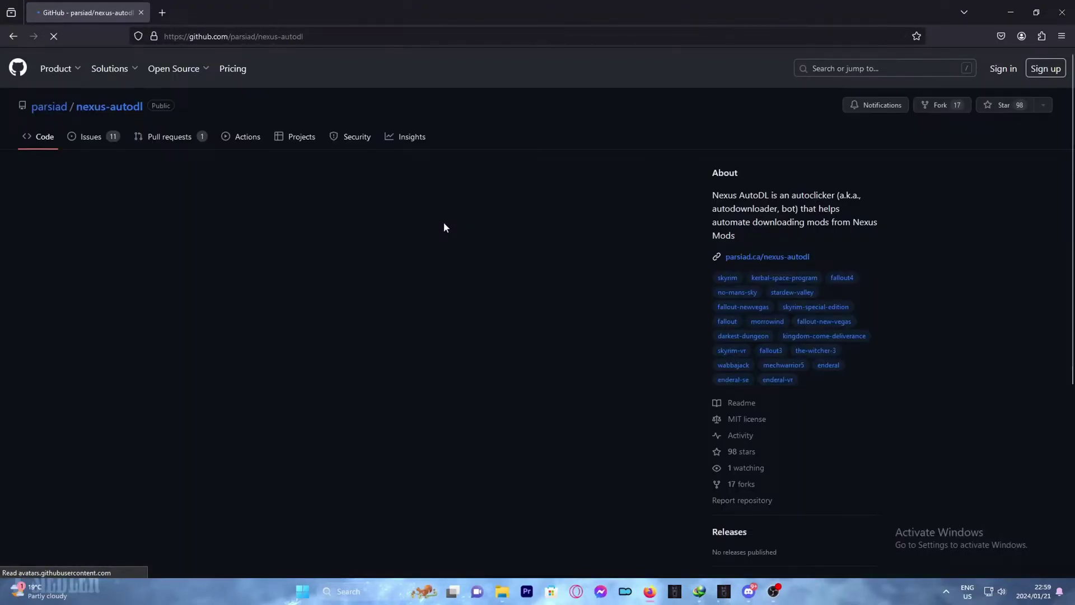
Follow the repository's website link to the Nexus AutoDL project site
scroll(772, 233, "down", 1)
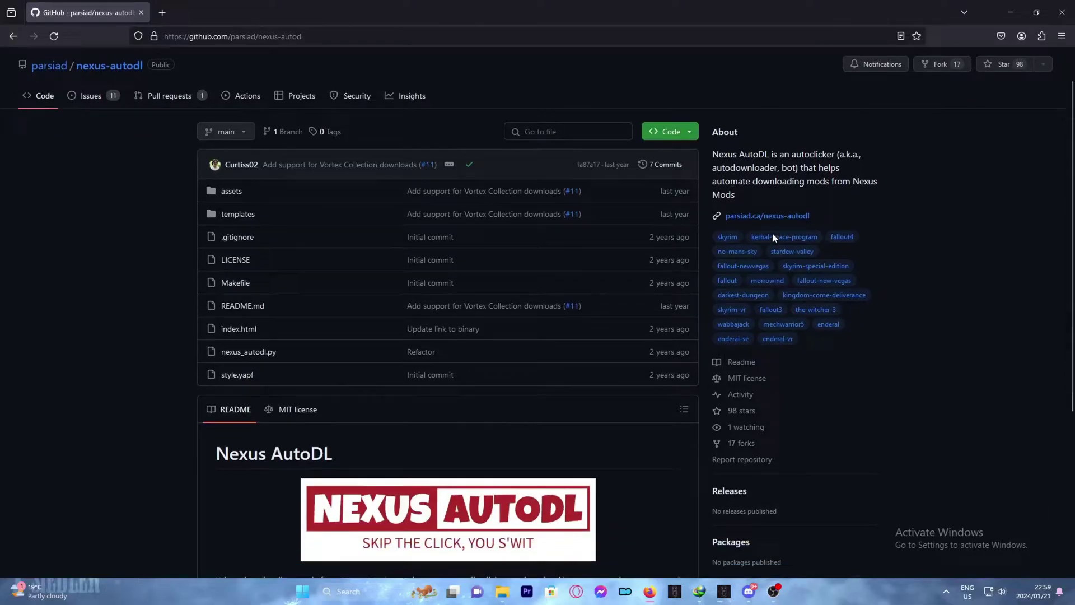
scroll(772, 233, "down", 2)
scroll(772, 233, "down", 2)
scroll(771, 238, "down", 1)
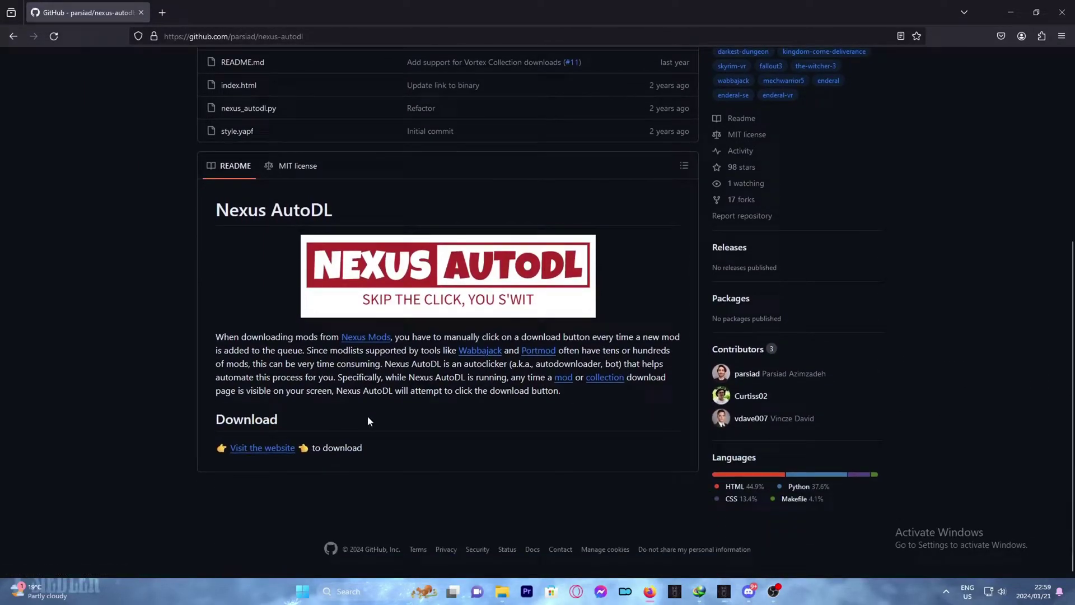
left_click(280, 448)
scroll(507, 307, "down", 2)
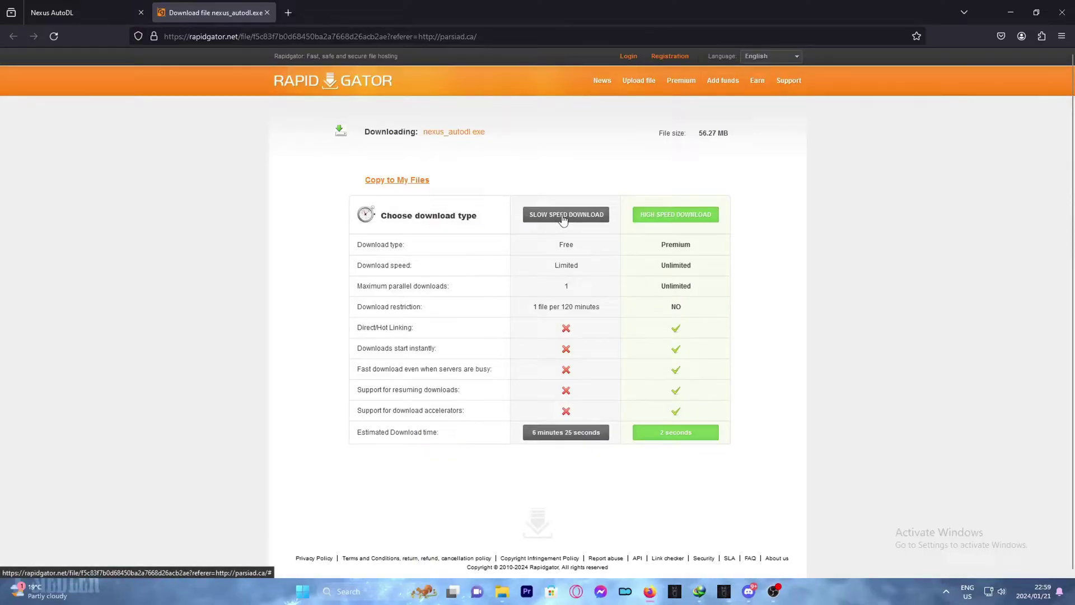
In a maximized File Explorer on This PC, eject the DVD Drive (G:)
left_click(1010, 17)
left_click(502, 591)
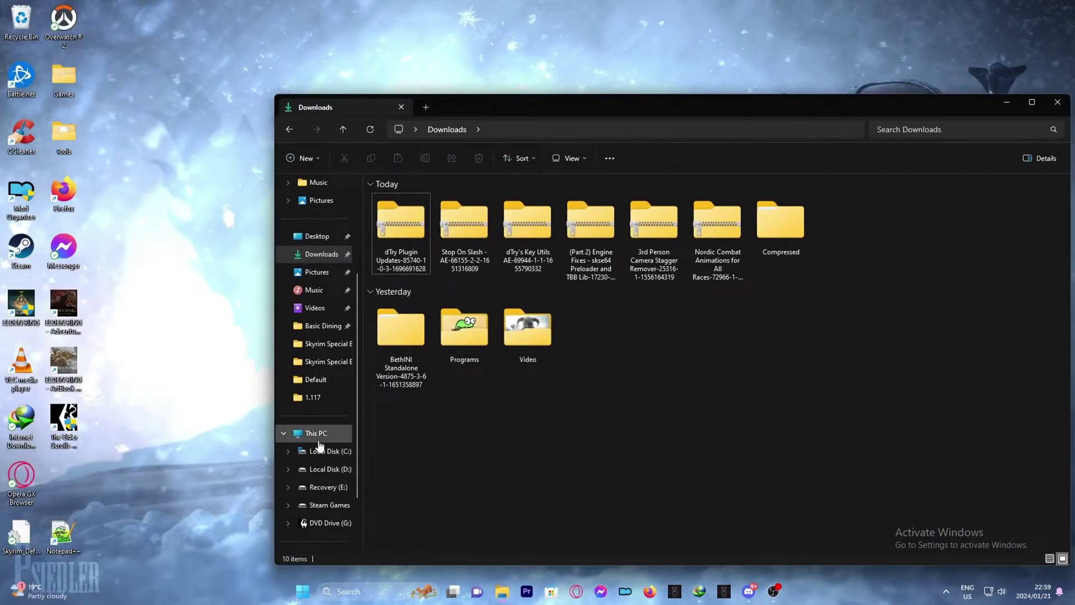
left_click(317, 433)
double_click(1009, 110)
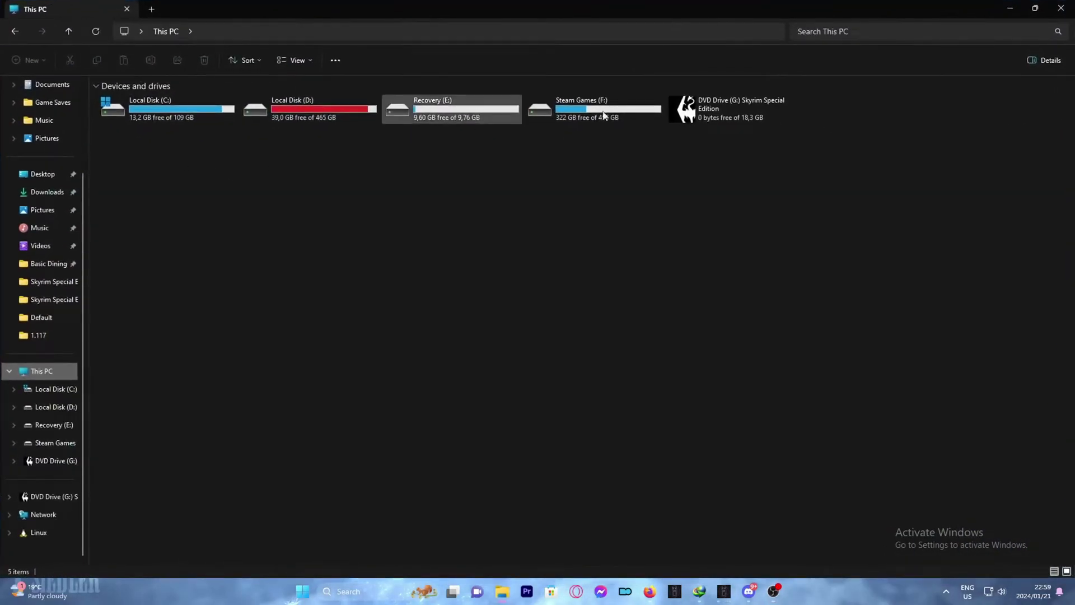
right_click(725, 118)
left_click(733, 203)
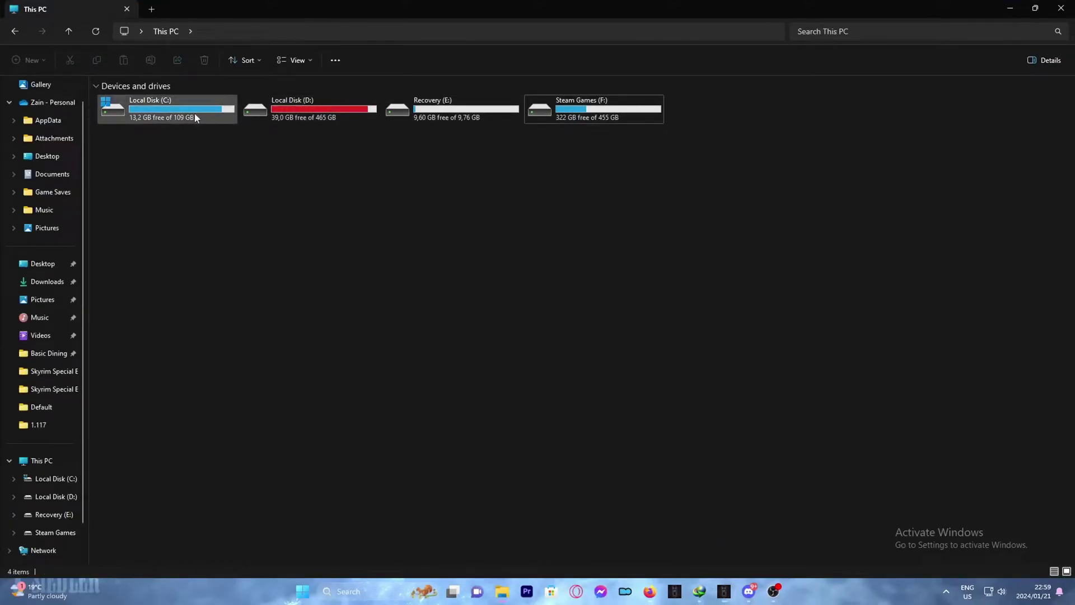
Copy nexus_autodl from D:\Other into the Downloads folder
double_click(338, 108)
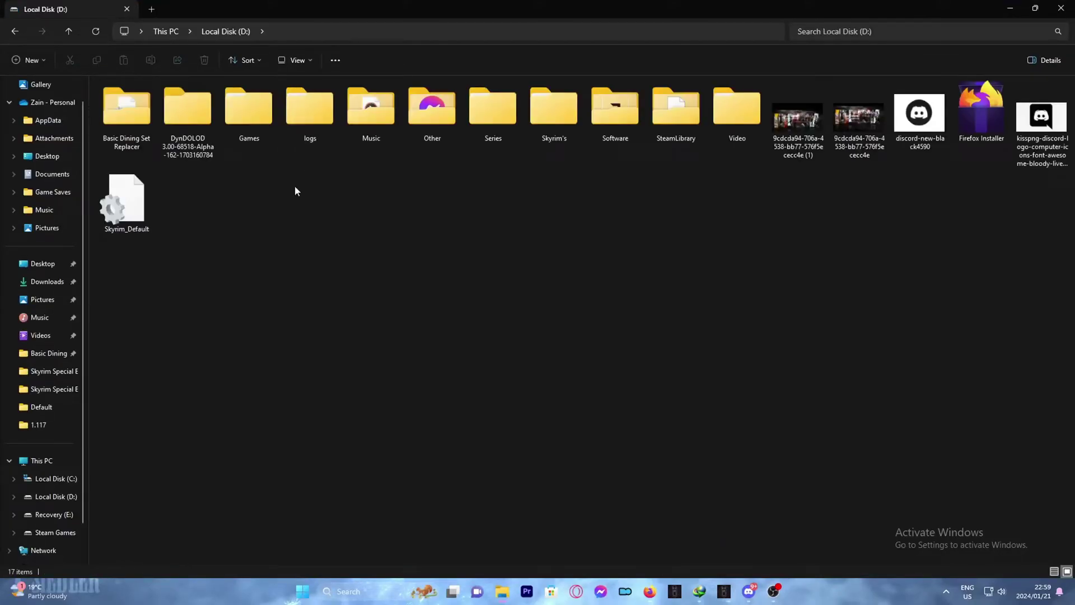
double_click(443, 131)
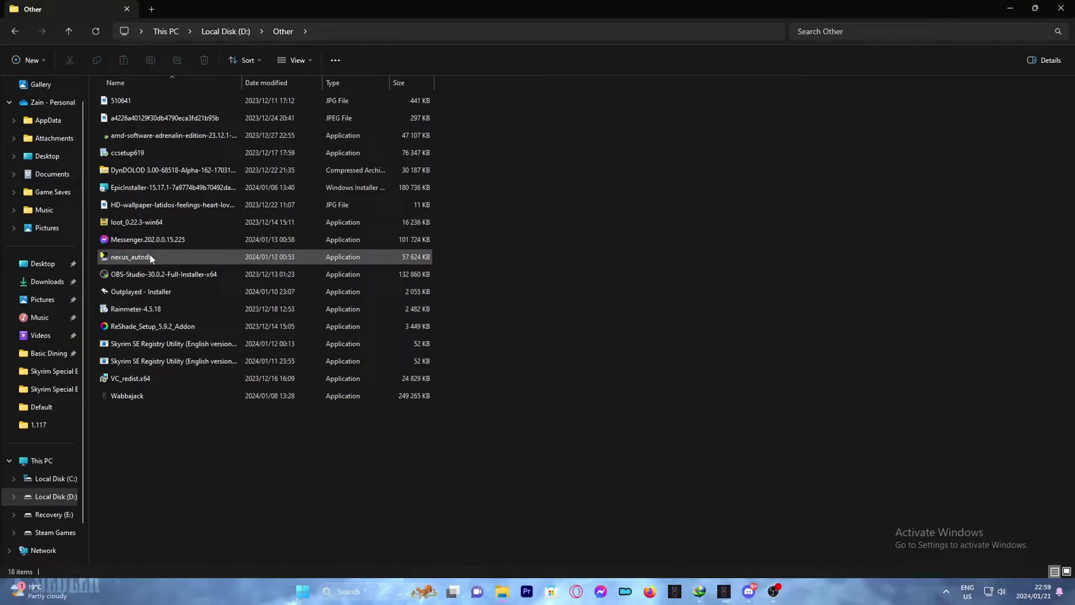
left_click_drag(150, 258, 47, 282)
left_click(48, 282)
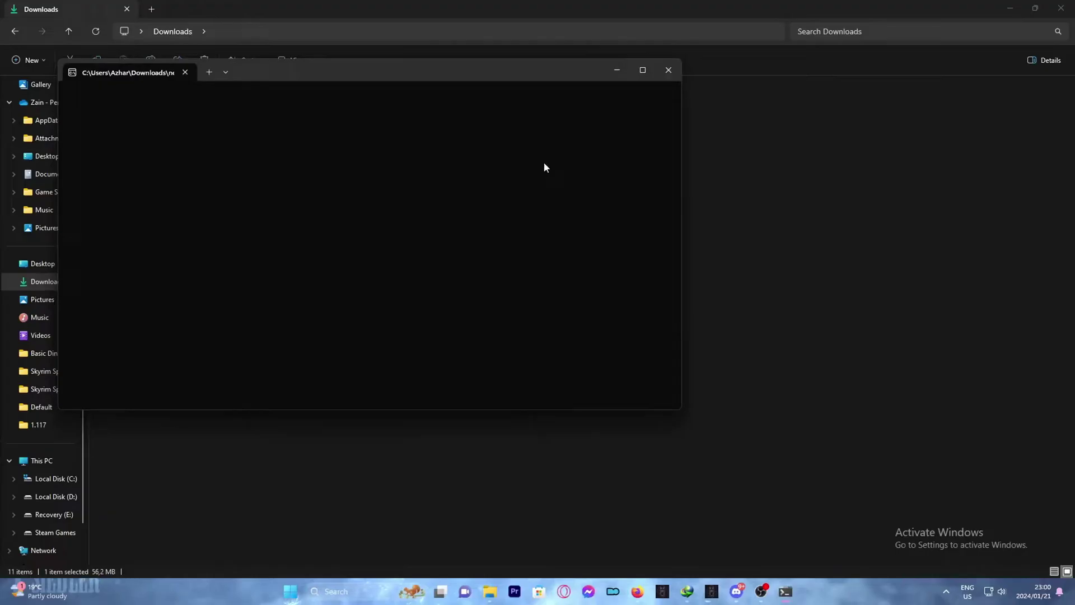
Minimize the Nexus AutoDL terminal, then launch Wabbajack maximized on its Browse Modlists gallery
left_click(617, 72)
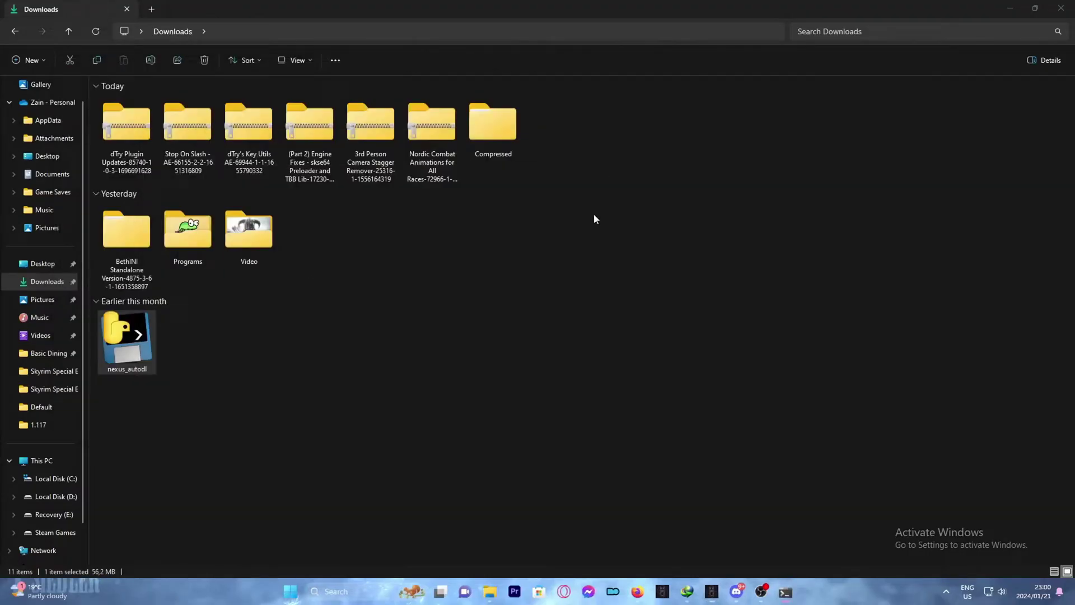
left_click(663, 591)
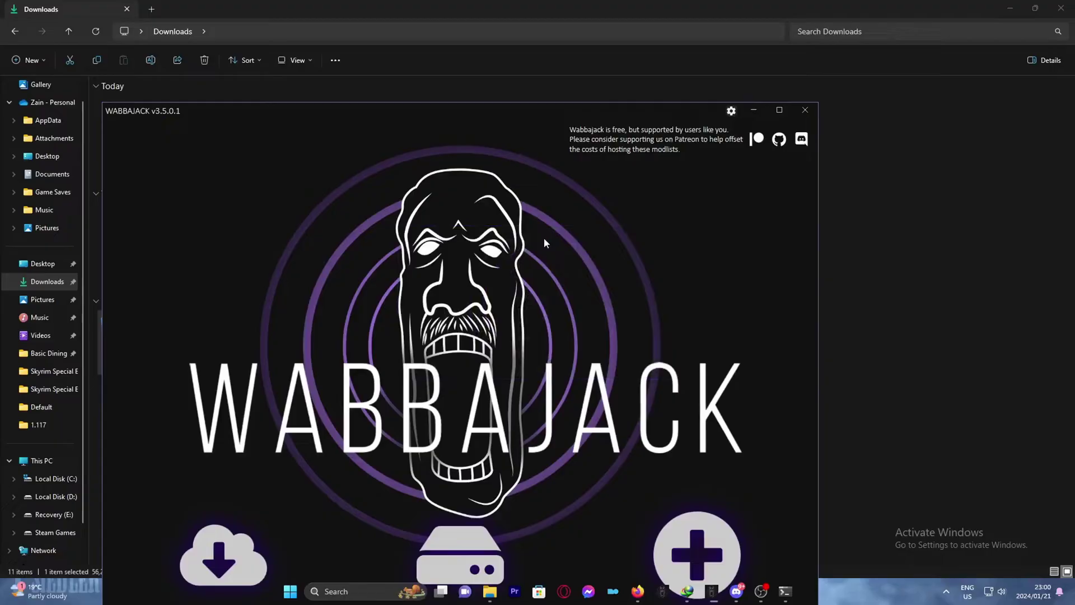
left_click(780, 111)
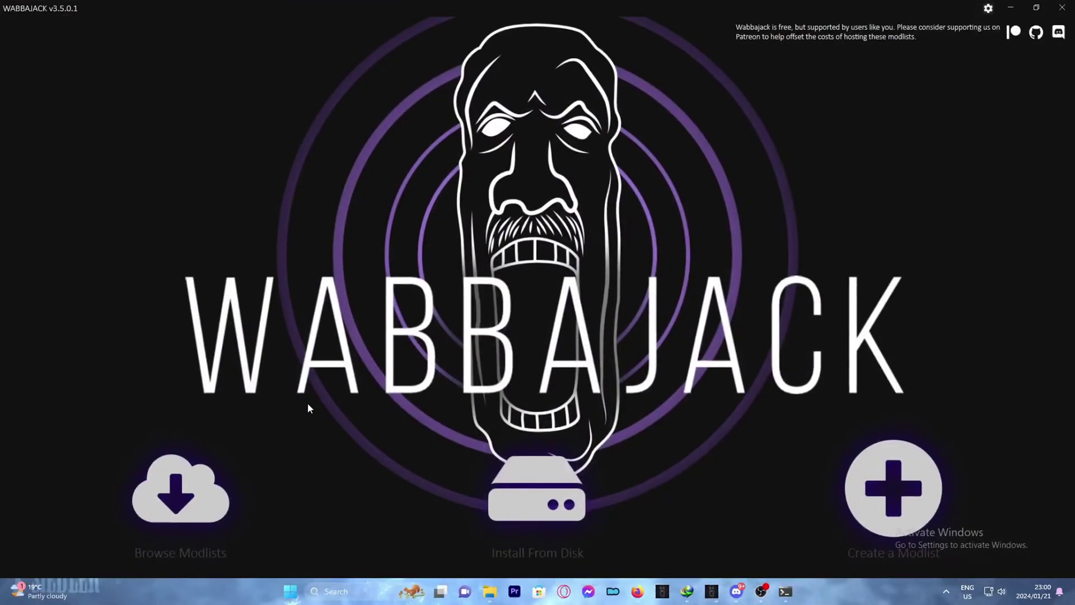
left_click(201, 493)
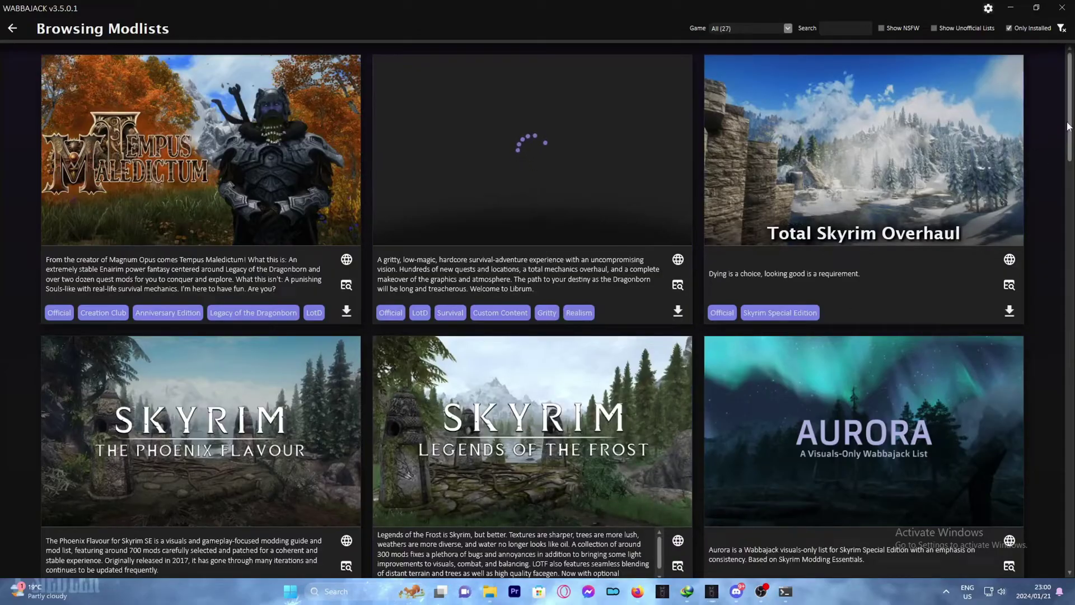
Download the Skyrim Modding Essentials modlist from the gallery and open its install configuration
left_click_drag(1069, 126, 1067, 209)
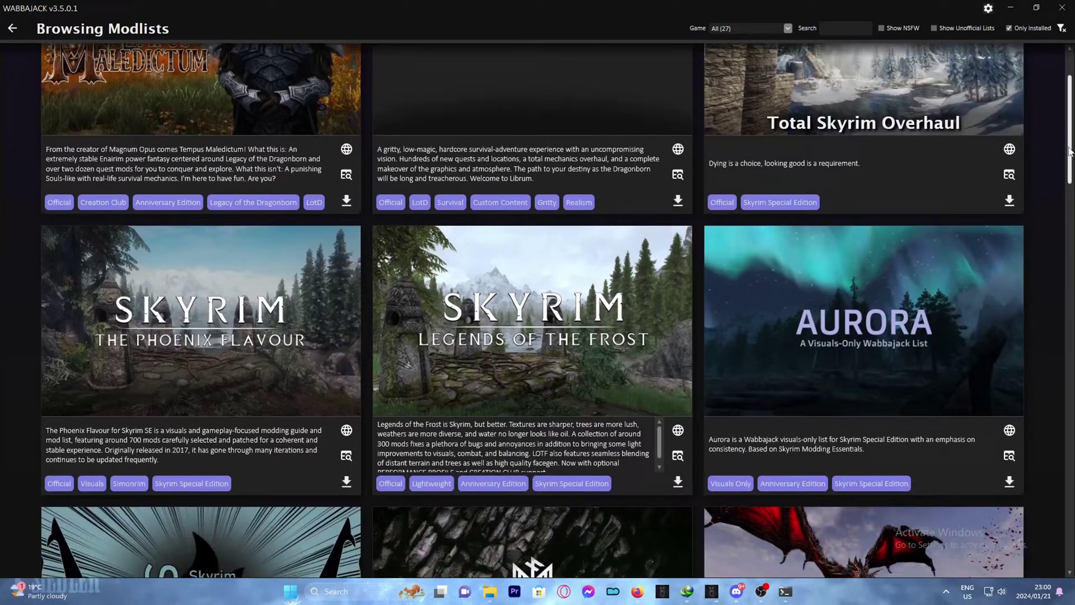
scroll(1066, 209, "down", 1)
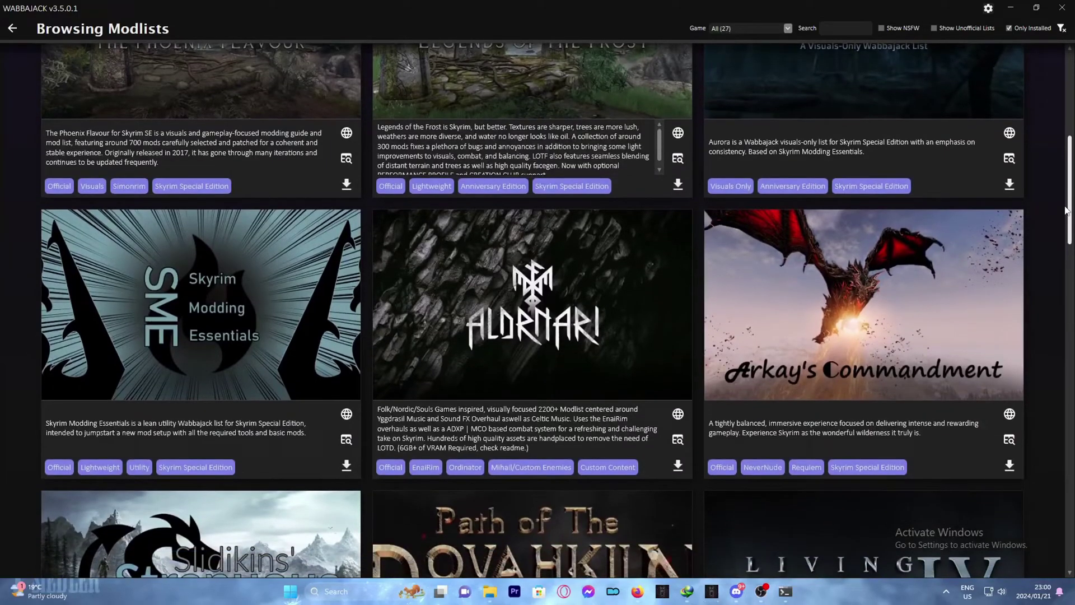
scroll(1067, 210, "down", 2)
mouse_move(201, 304)
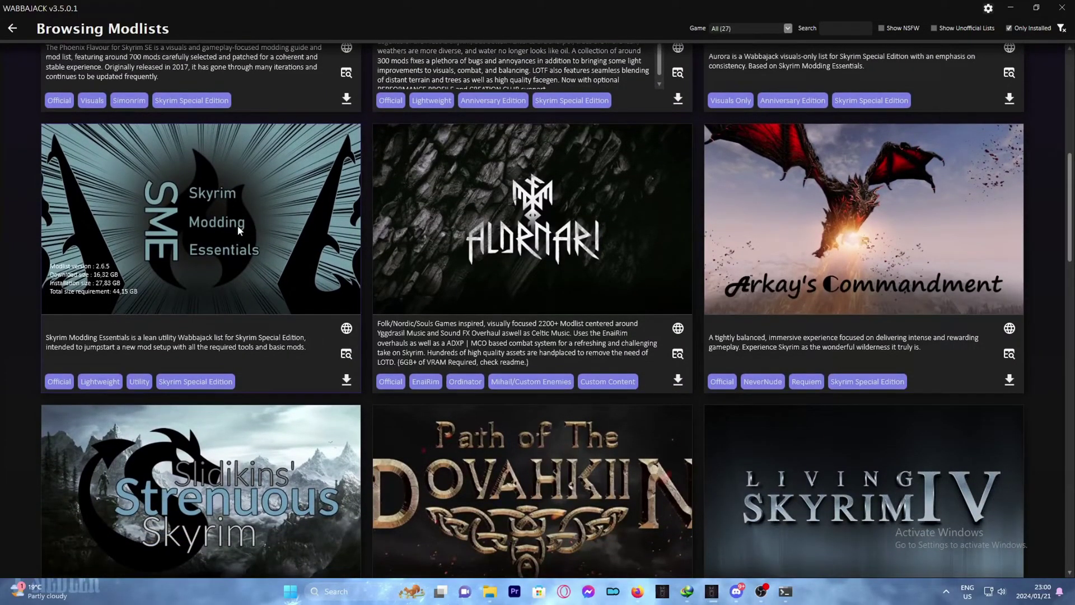
left_click(351, 385)
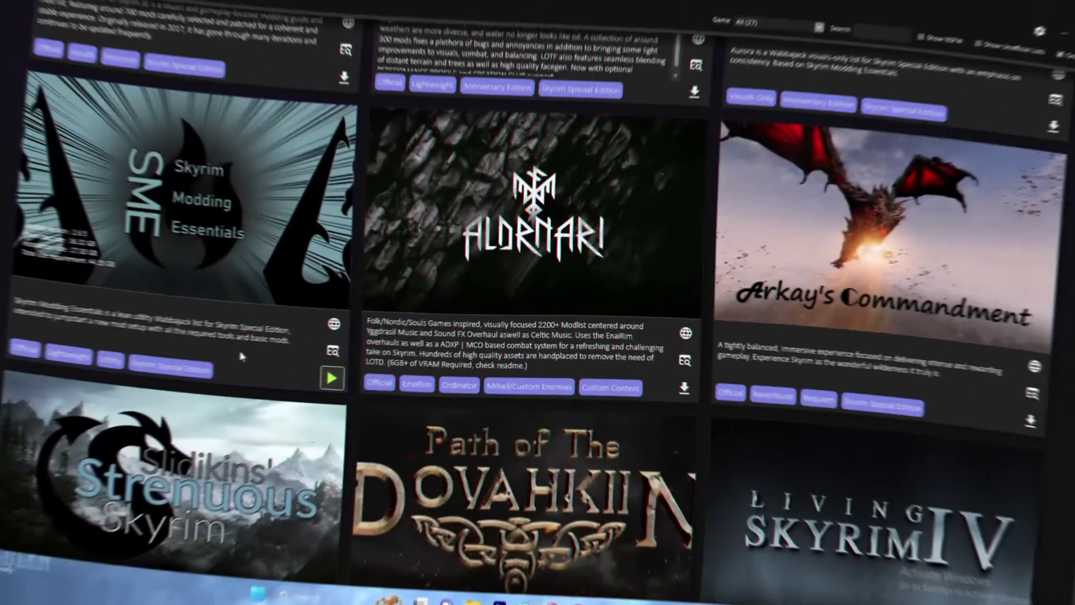
left_click(331, 378)
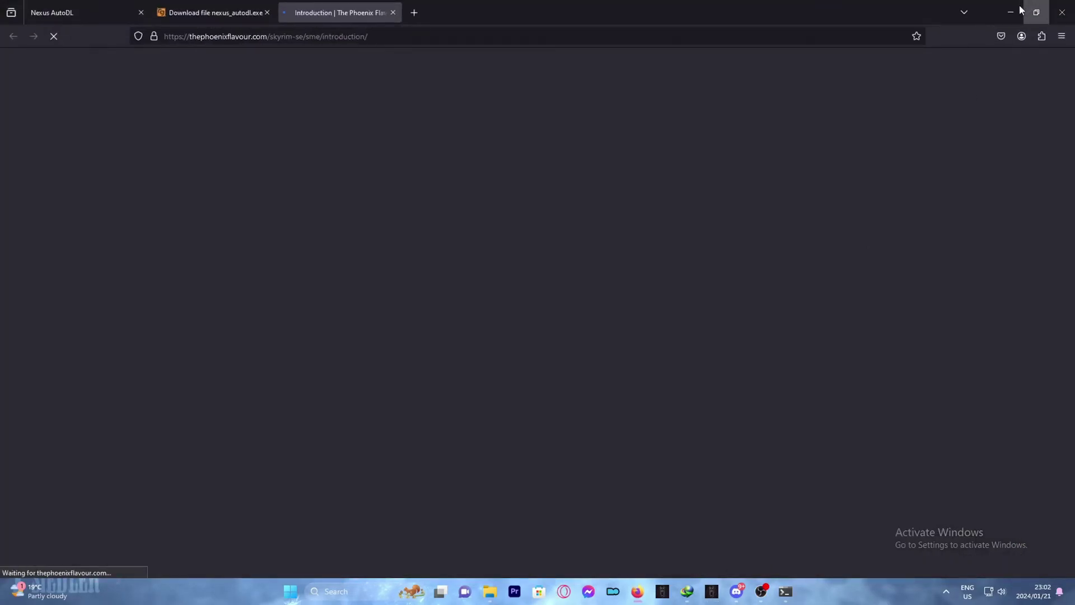
From the installation location browser, create an SME folder on D: and a Downloads folder
left_click(1019, 10)
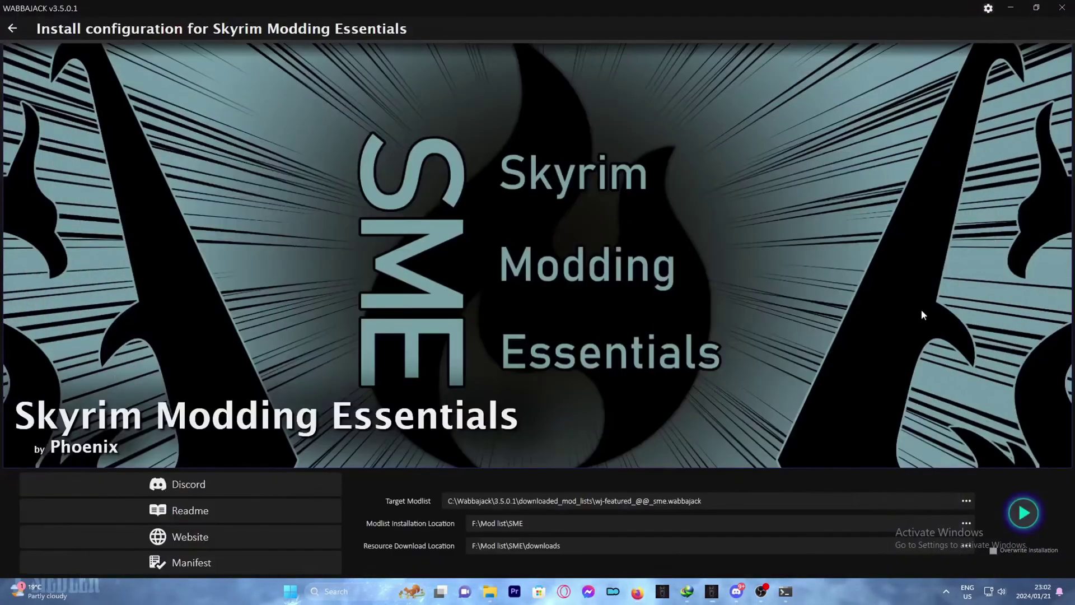
left_click(966, 523)
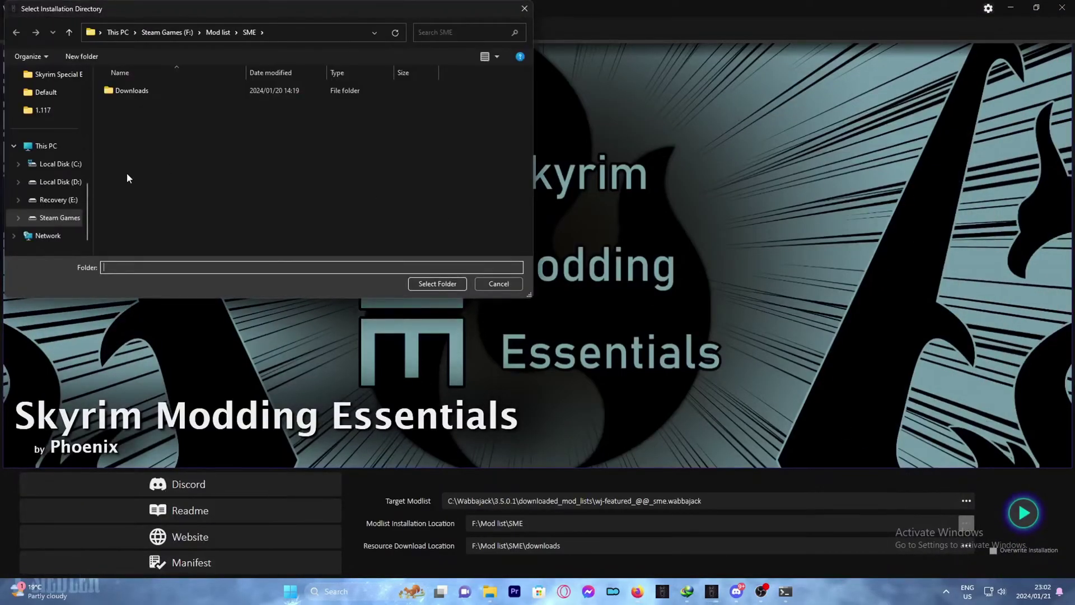
left_click(56, 181)
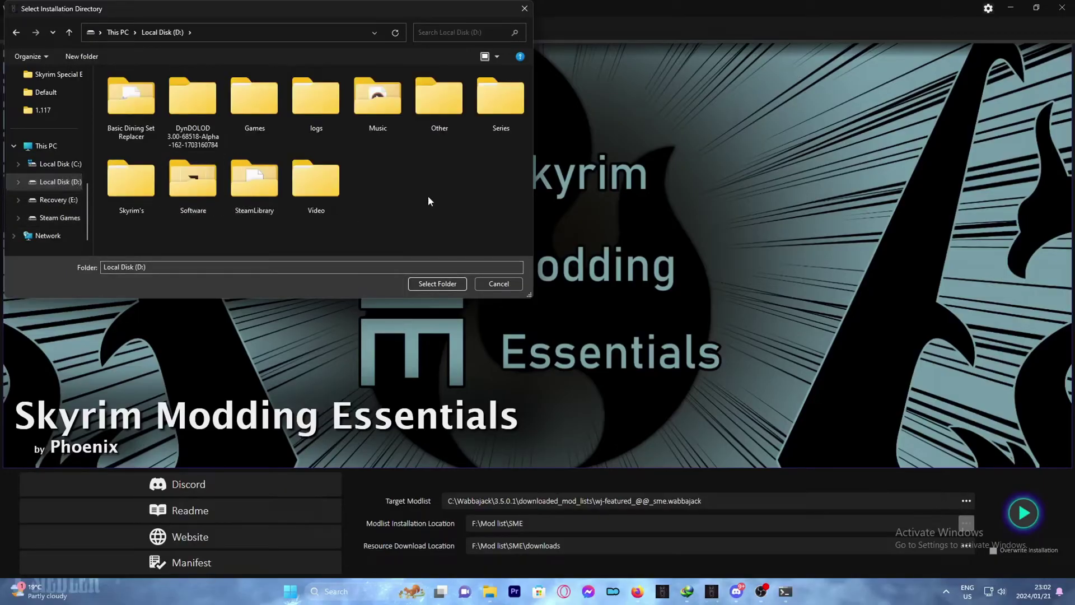
key("ctrl+shift+n")
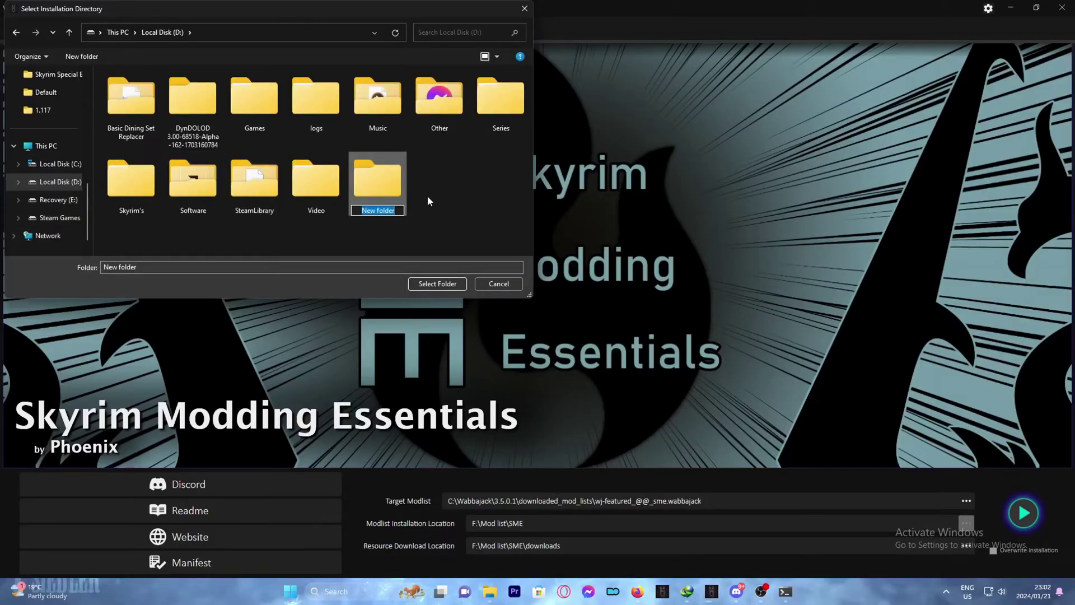
type("SME")
key("Return")
key("Return")
key("ctrl+shift+n")
type("Downl")
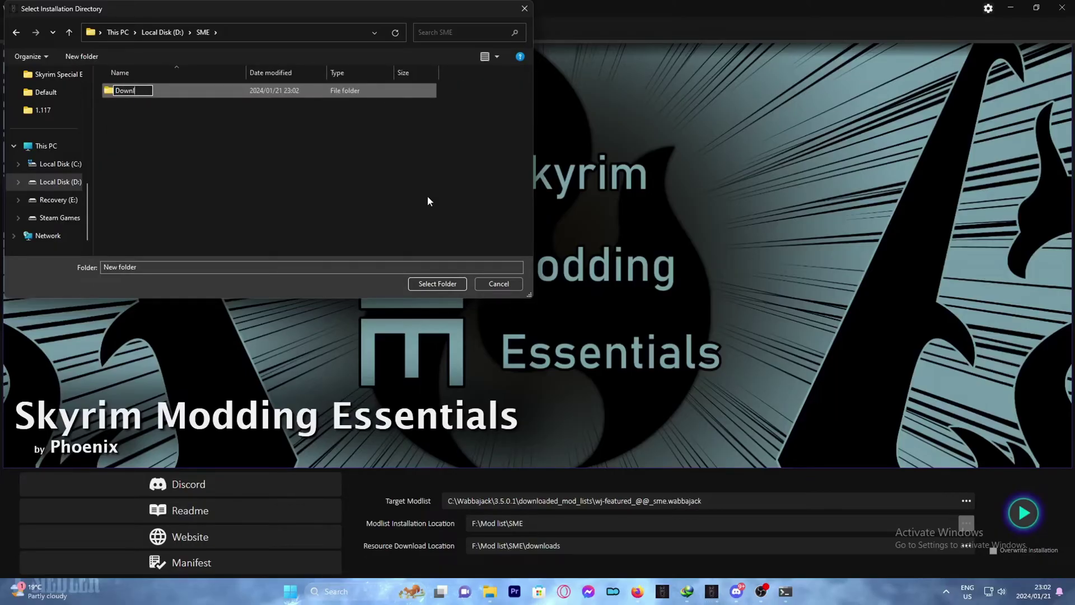
type("oads")
key("Return")
key("alt+Up")
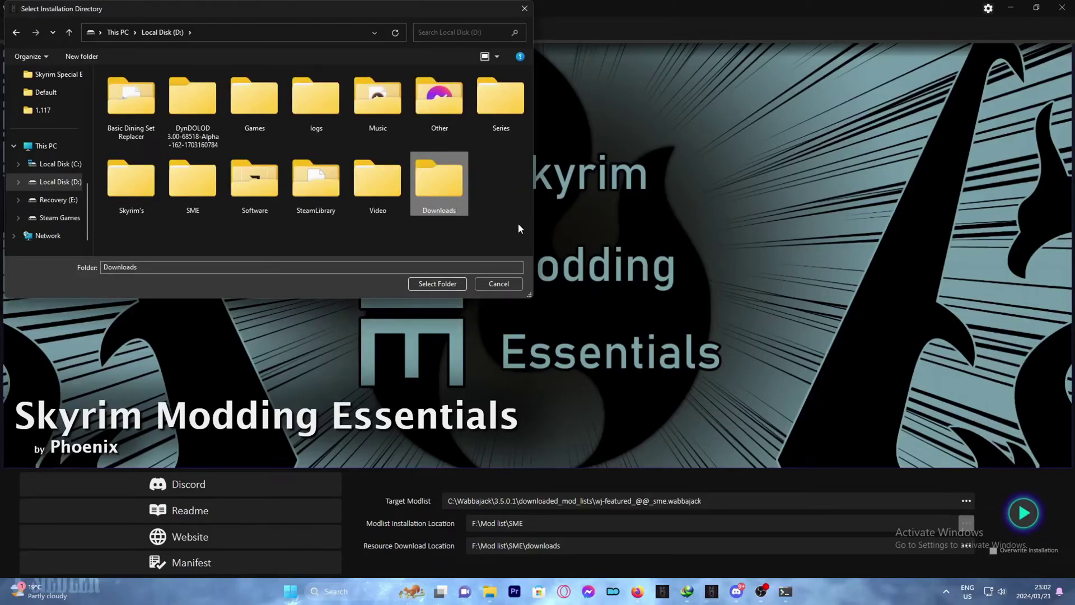
Rename the Downloads folder to 'SME Downloads' and select D:\SME as the installation location
right_click(429, 213)
left_click(464, 429)
key("Home")
type("SME")
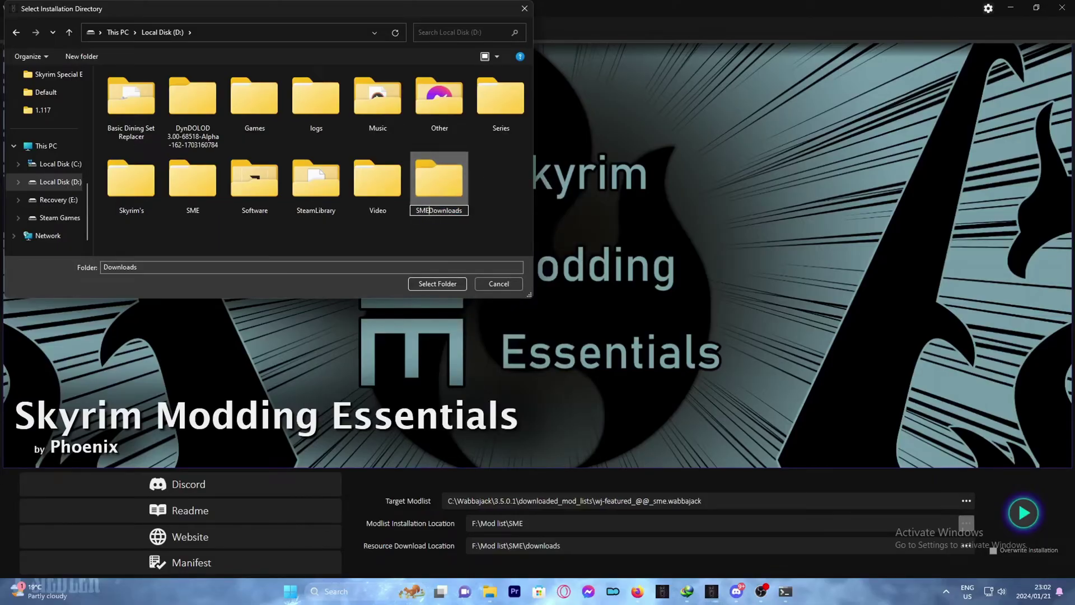
key("Return")
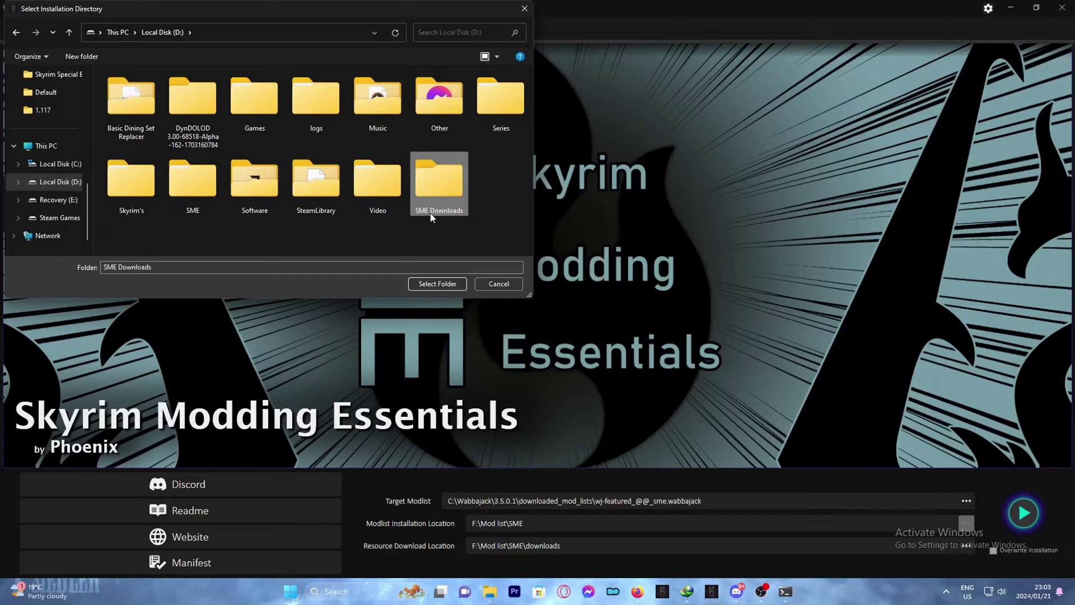
double_click(449, 204)
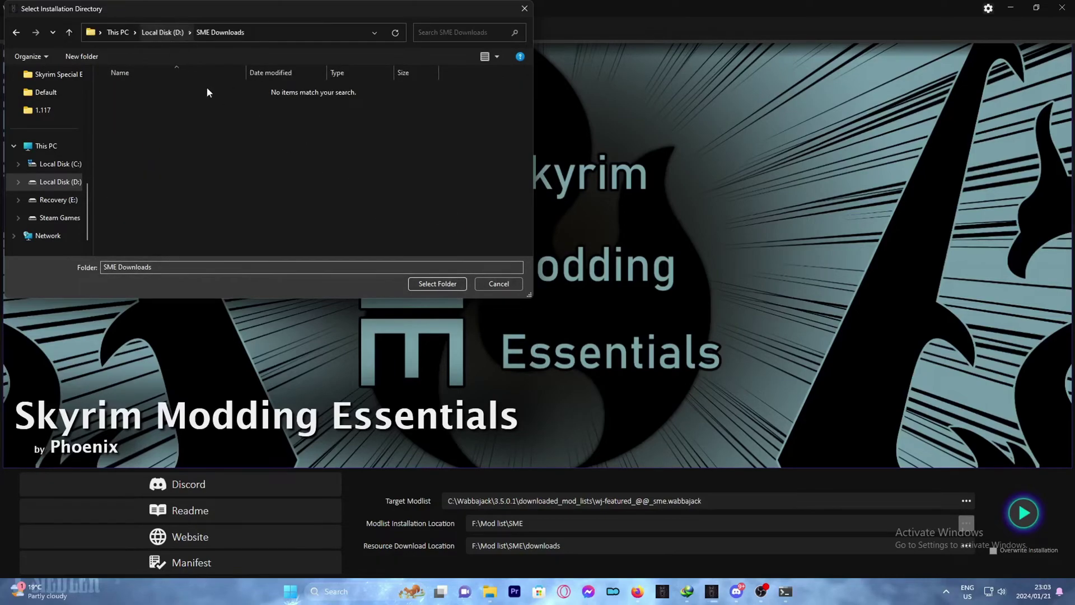
left_click(162, 32)
double_click(190, 188)
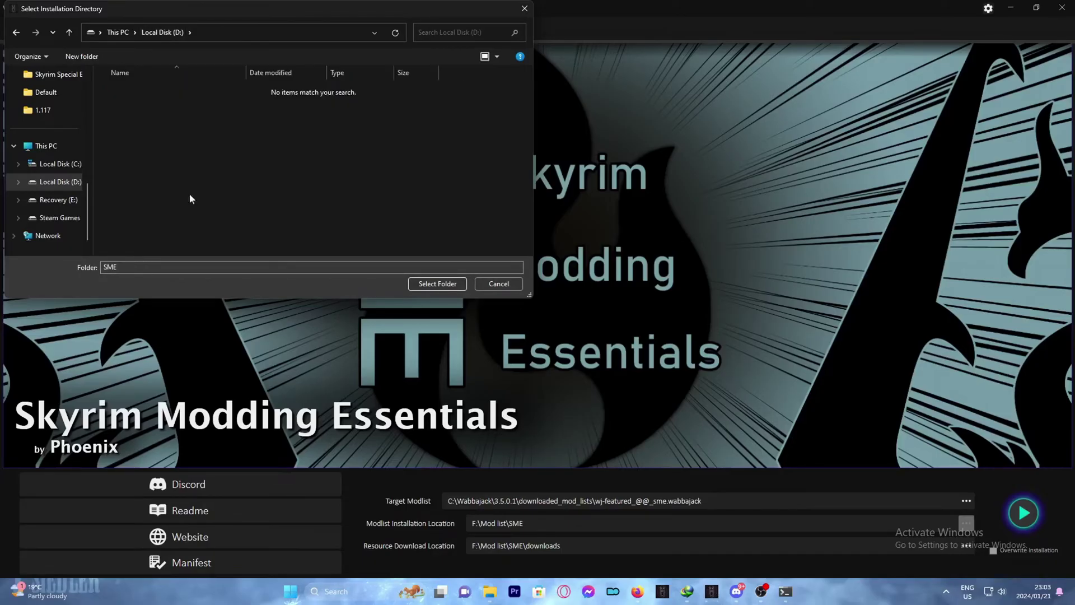
left_click(437, 285)
Set D:\SME Downloads as the resource download location
left_click(967, 545)
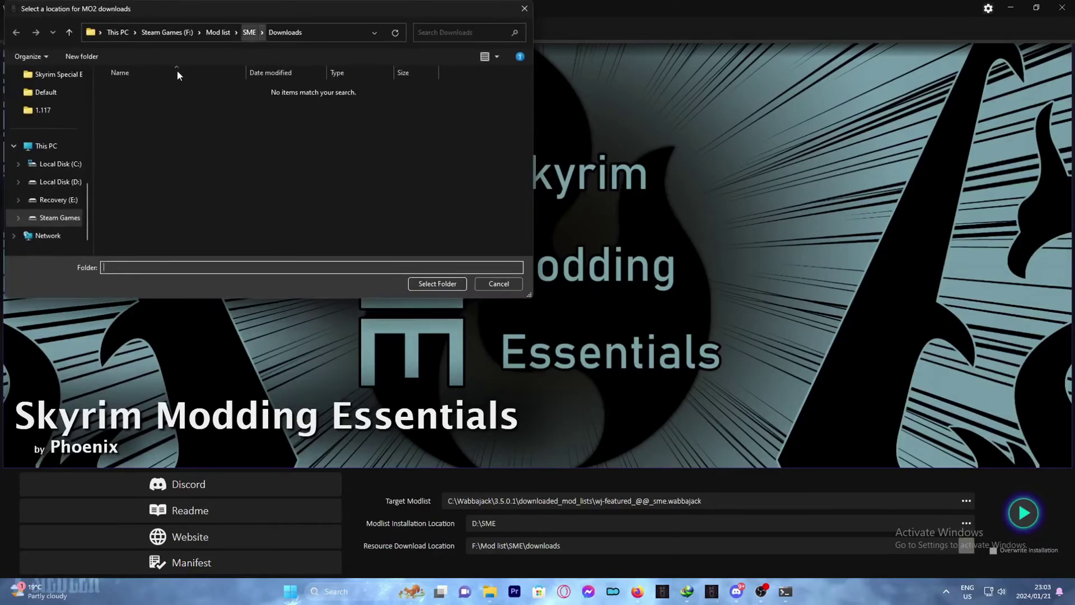
left_click(56, 181)
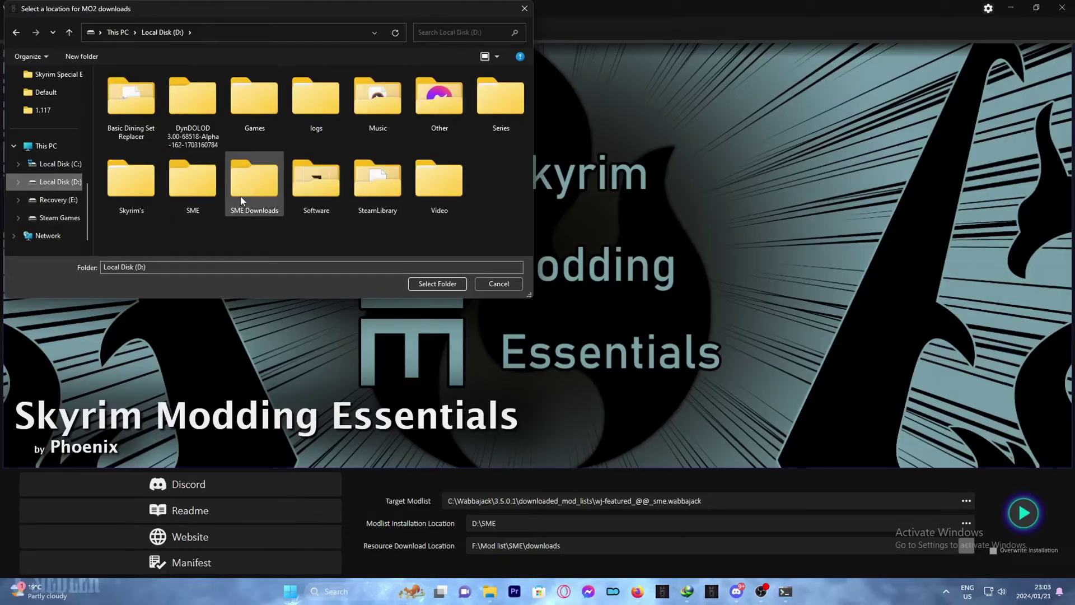
double_click(241, 190)
left_click(442, 285)
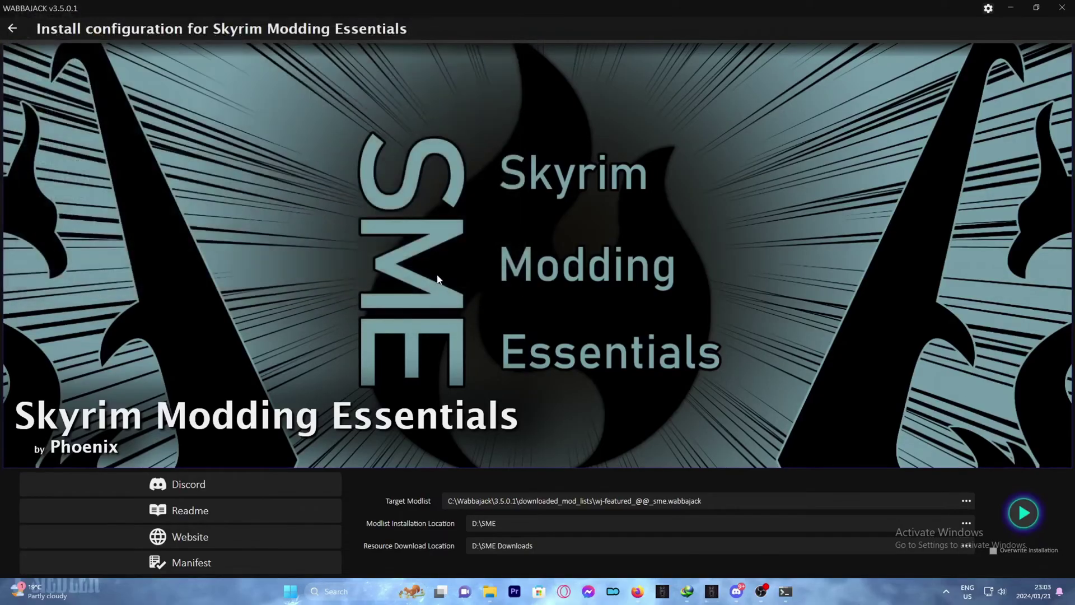
Start installing Skyrim Modding Essentials into D:\SME, with downloads going to D:\SME Downloads
left_click(1022, 514)
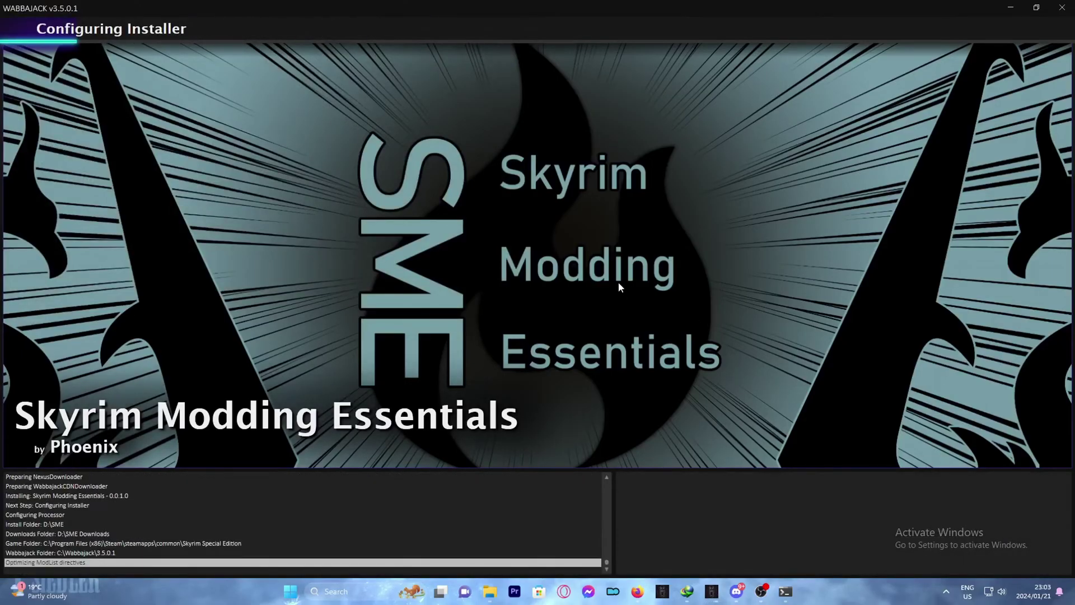